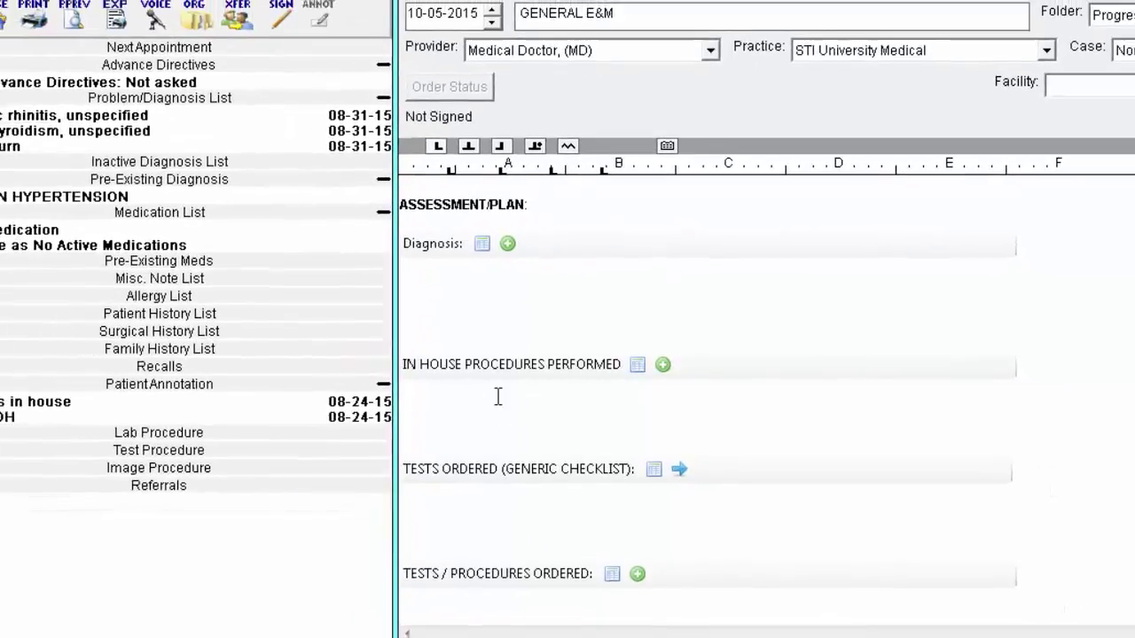
- From the note's Diagnosis section, choose Acute atopic conjunctivitis, right eye (H10.11) under Conjunctivitis (H10) to add to the problem list
left_click(508, 244)
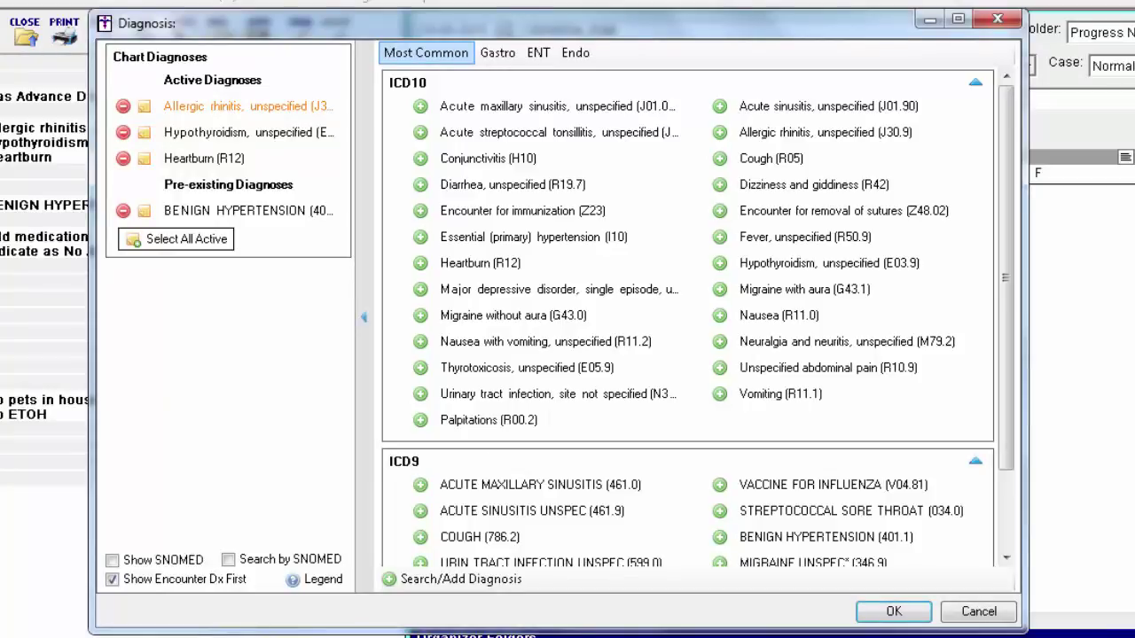
left_click(722, 106)
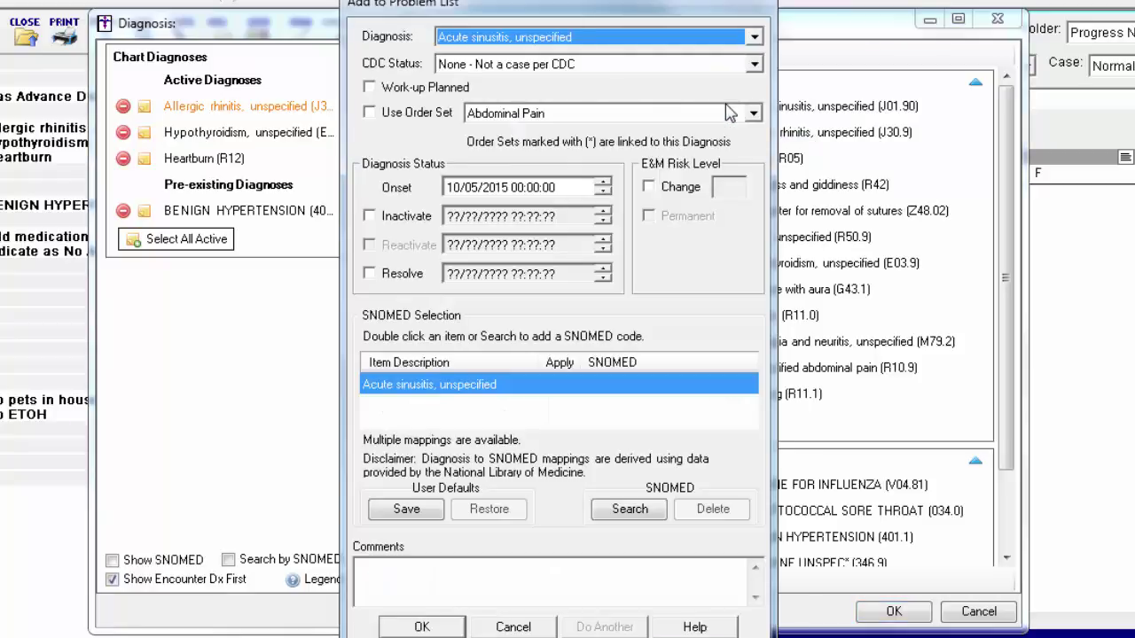
left_click(514, 627)
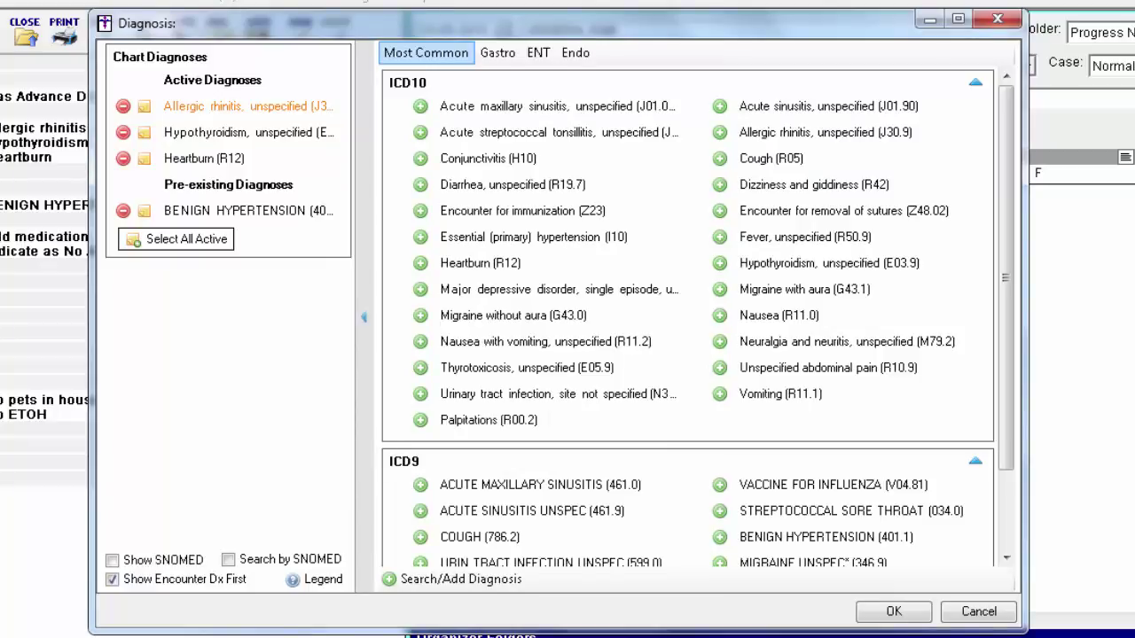
left_click(420, 157)
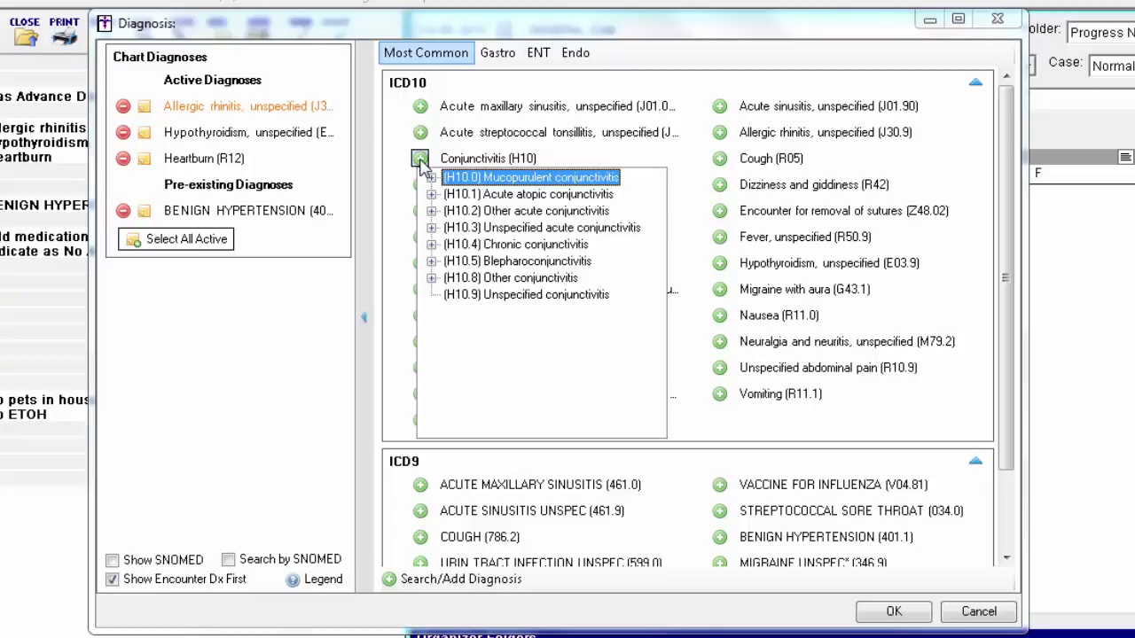
left_click(430, 194)
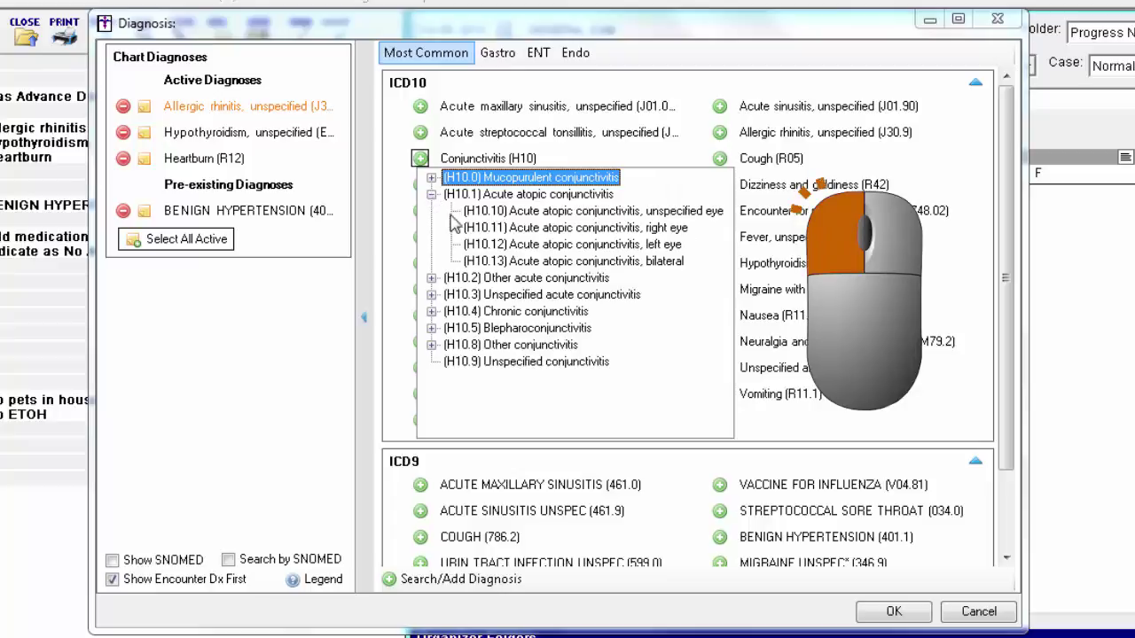
left_click(461, 227)
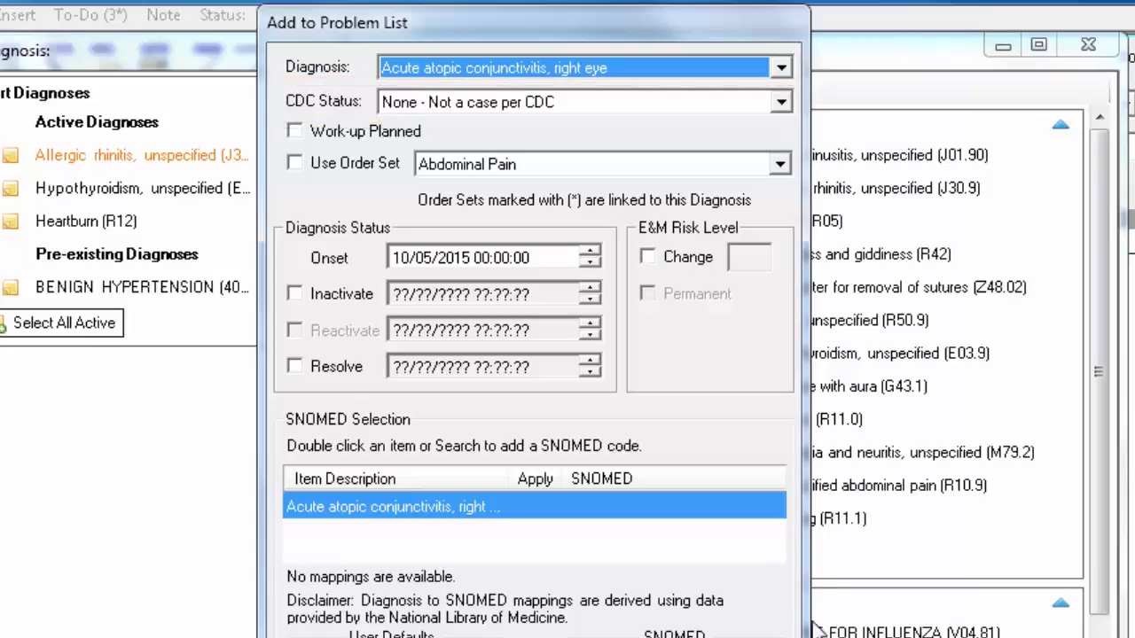
- Examine the CDC Status choices and the available order sets for the conjunctivitis diagnosis
left_click(780, 103)
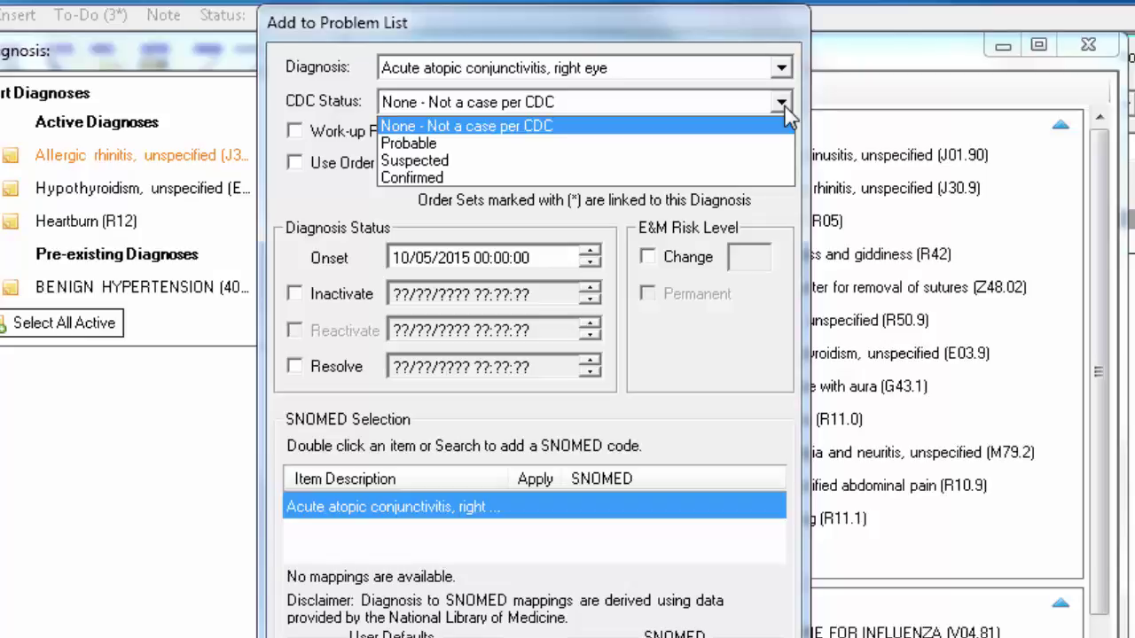
left_click(782, 103)
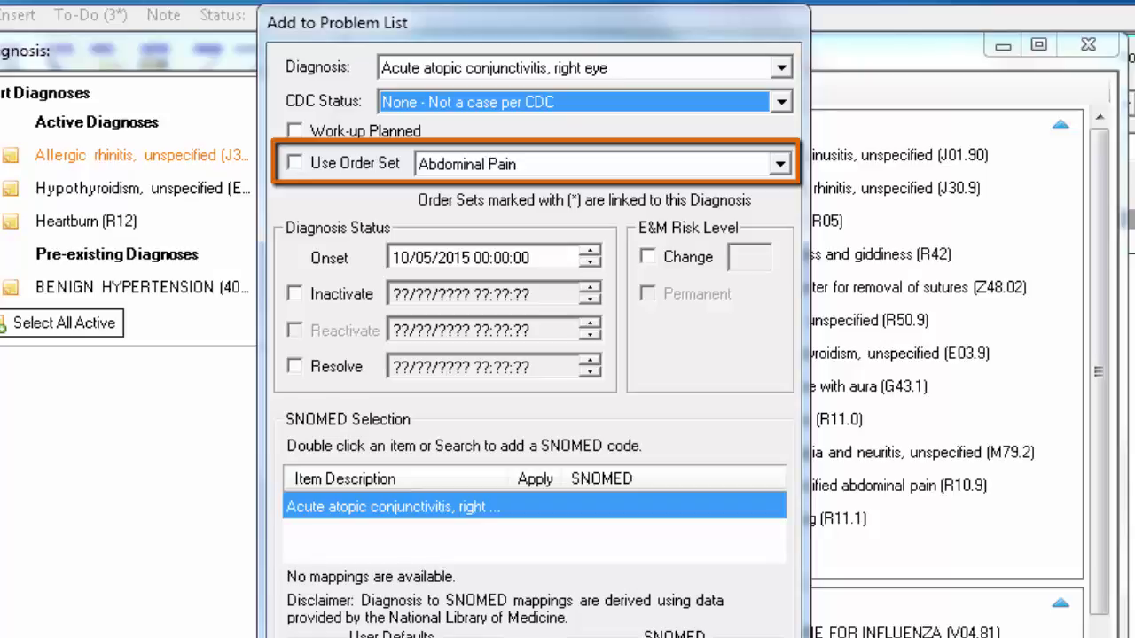
left_click(295, 162)
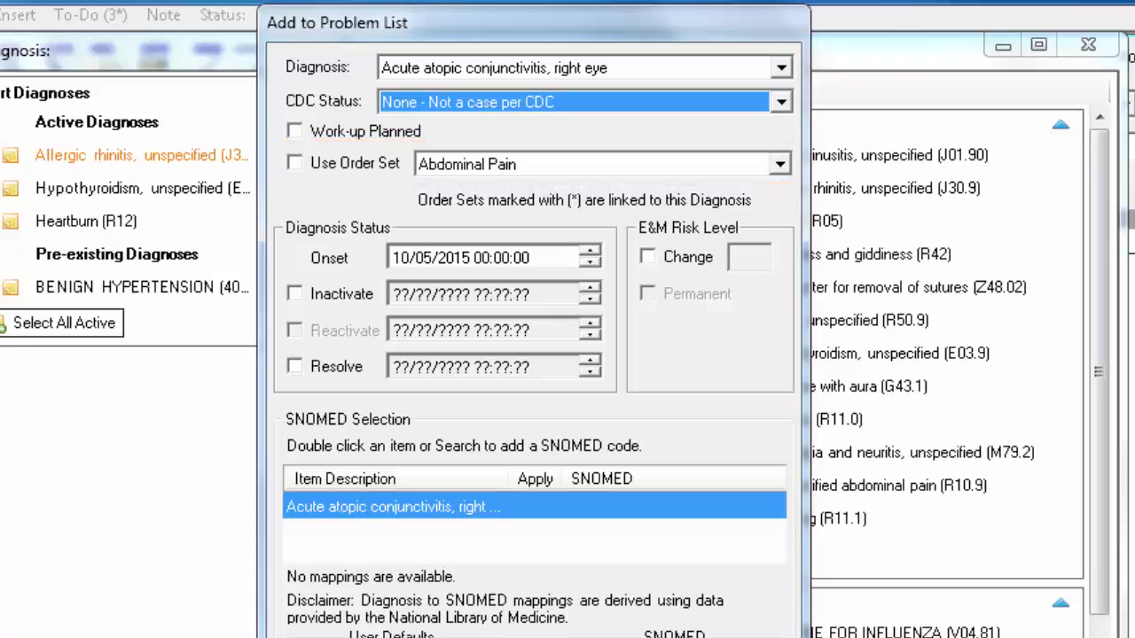
left_click(295, 165)
left_click(296, 165)
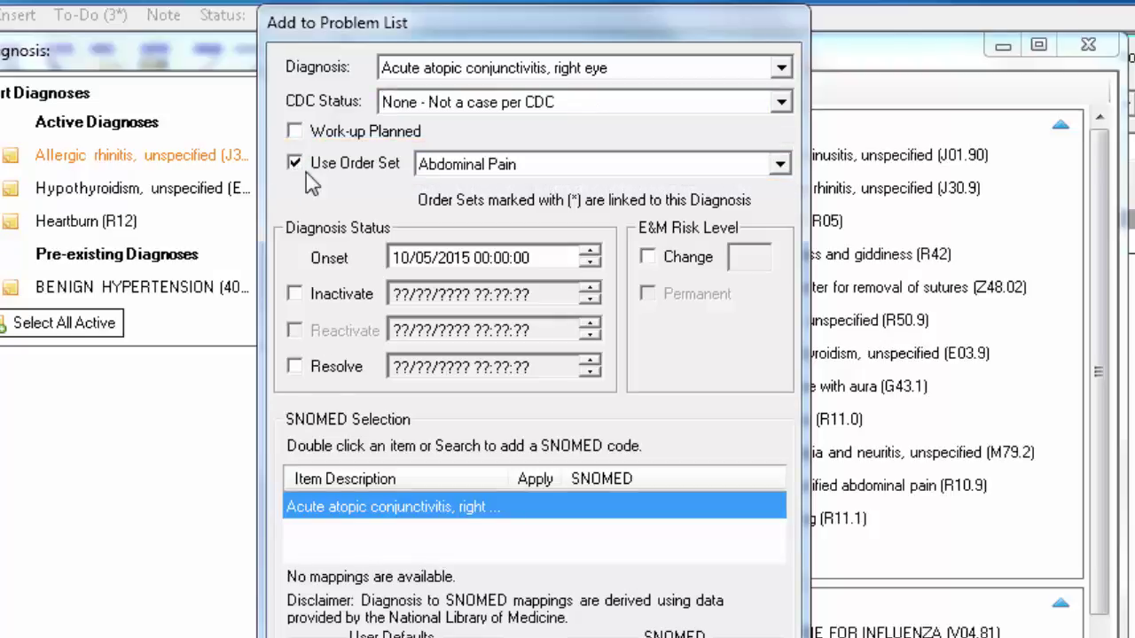
left_click(779, 165)
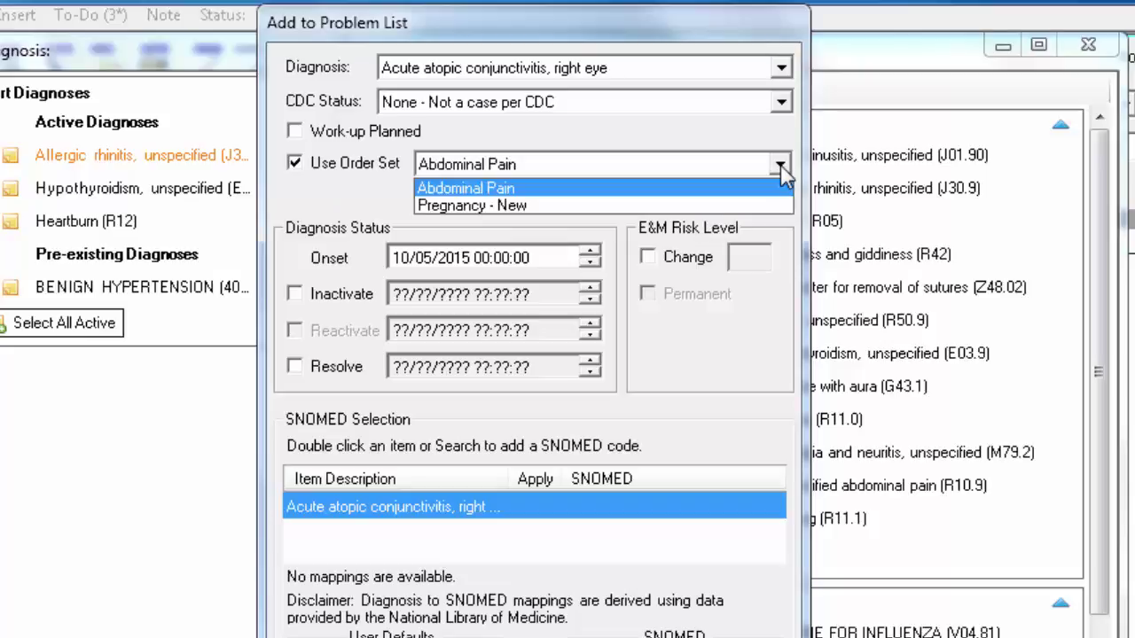
left_click(779, 166)
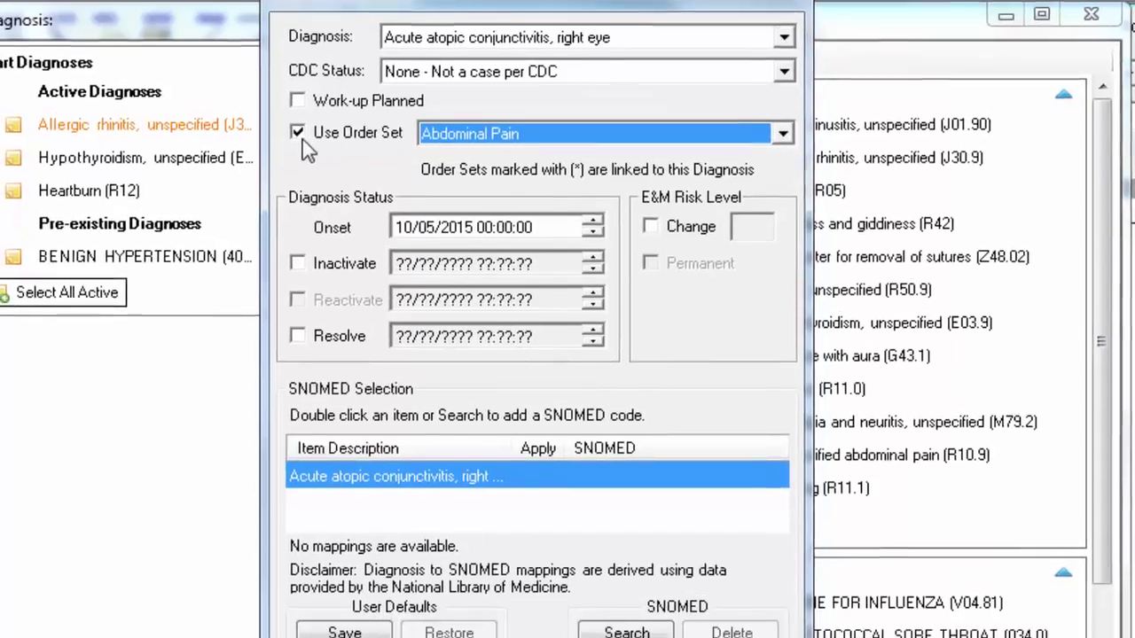
left_click(294, 163)
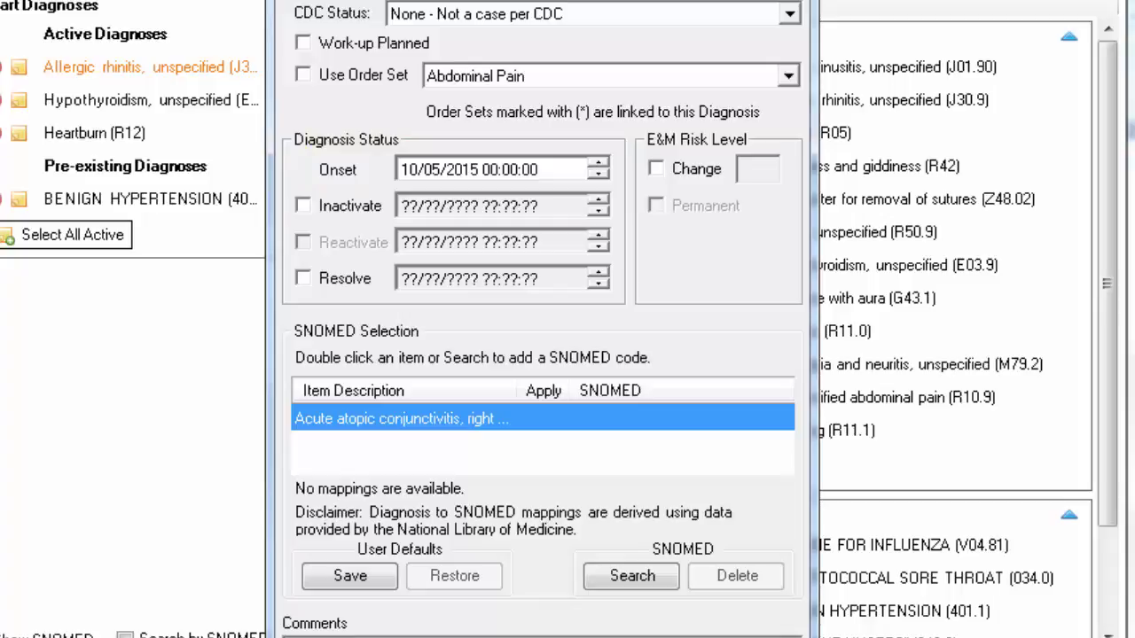
- Mark the diagnosis onset date as all unknown, and reset it to today's date
right_click(556, 166)
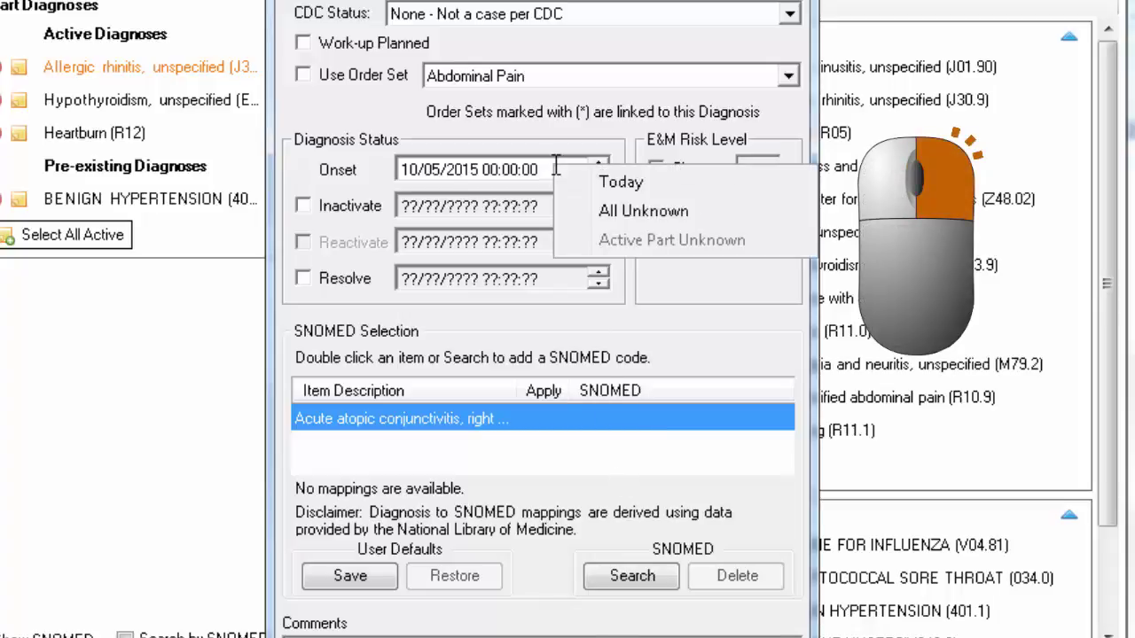
left_click(731, 211)
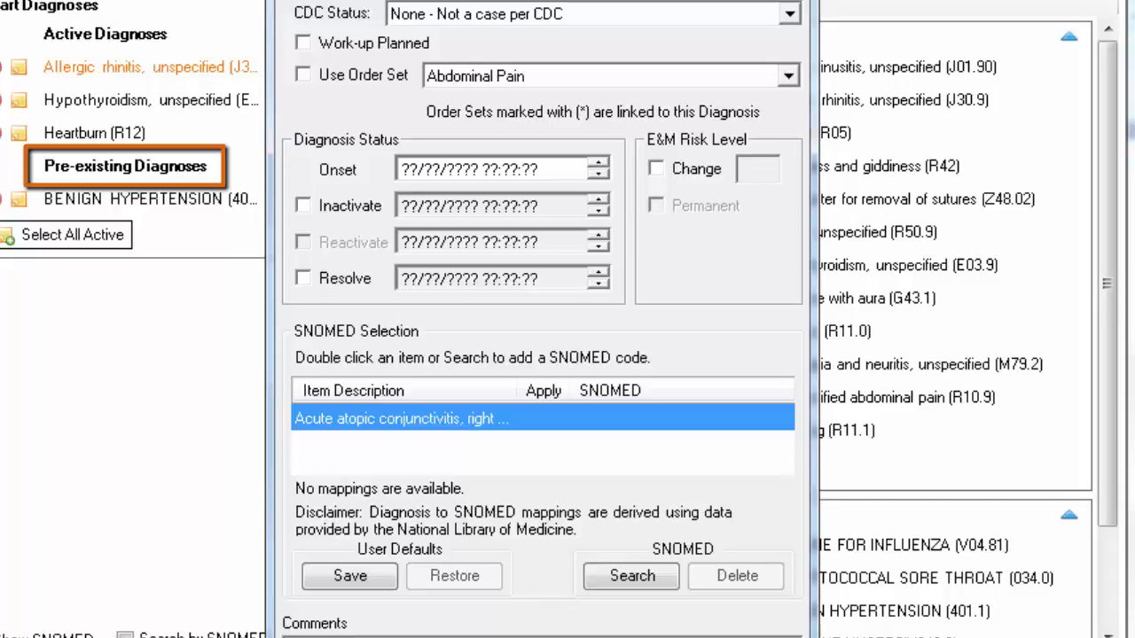
right_click(549, 168)
left_click(616, 187)
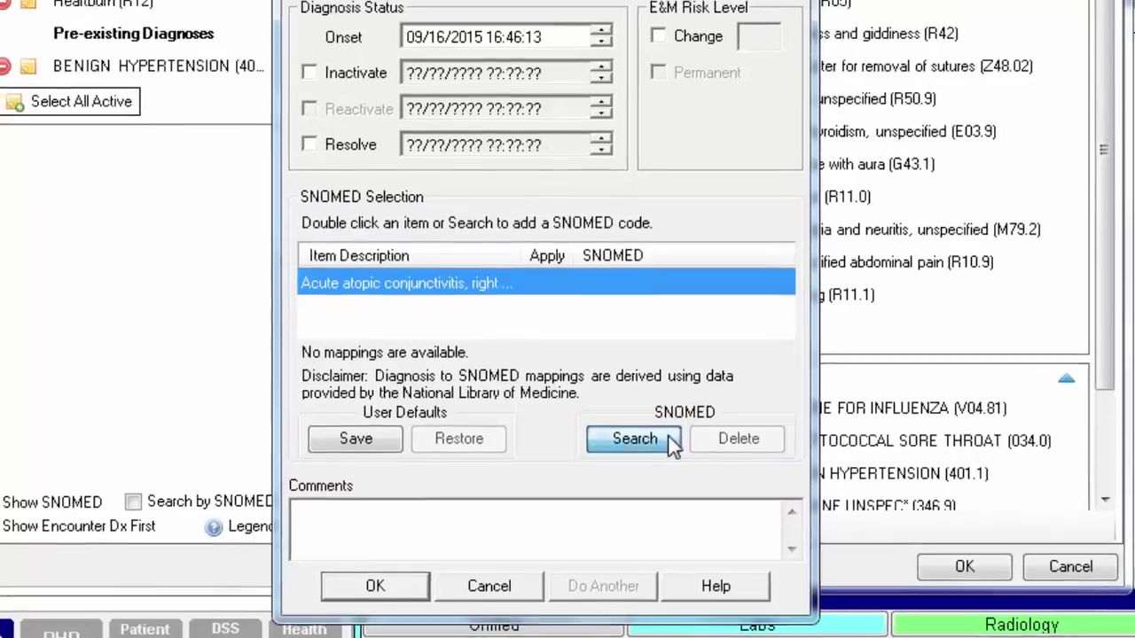
- Search all SNOMED categories for conjunctivitis, apply the Acute atopic conjunctivitis code (67678004), and save the diagnosis to the problem list
left_click(634, 439)
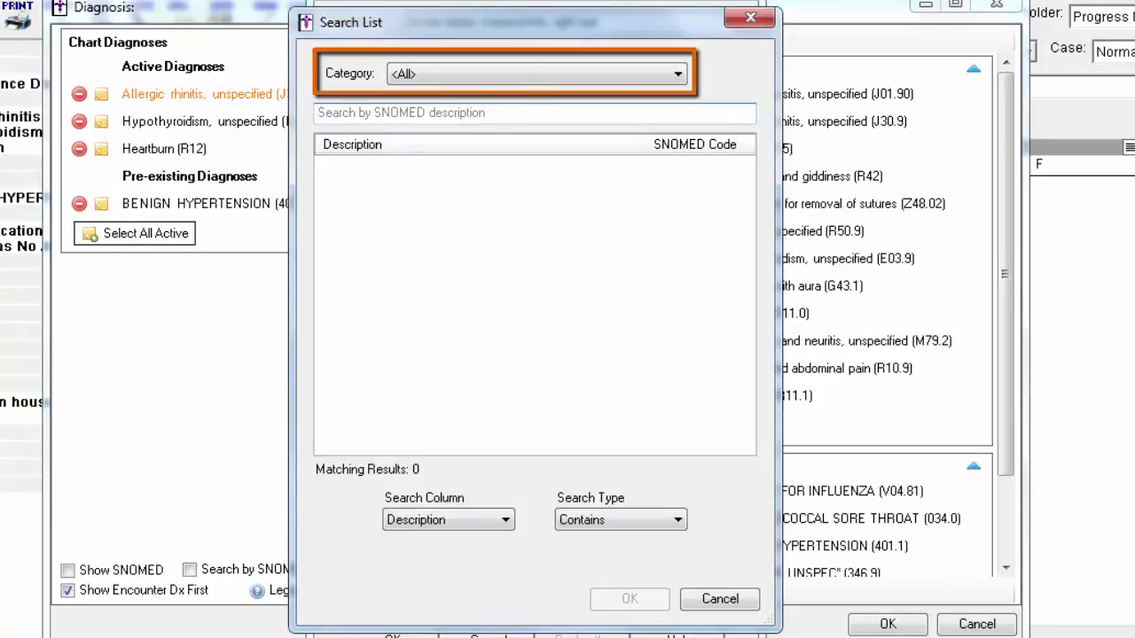
left_click(677, 76)
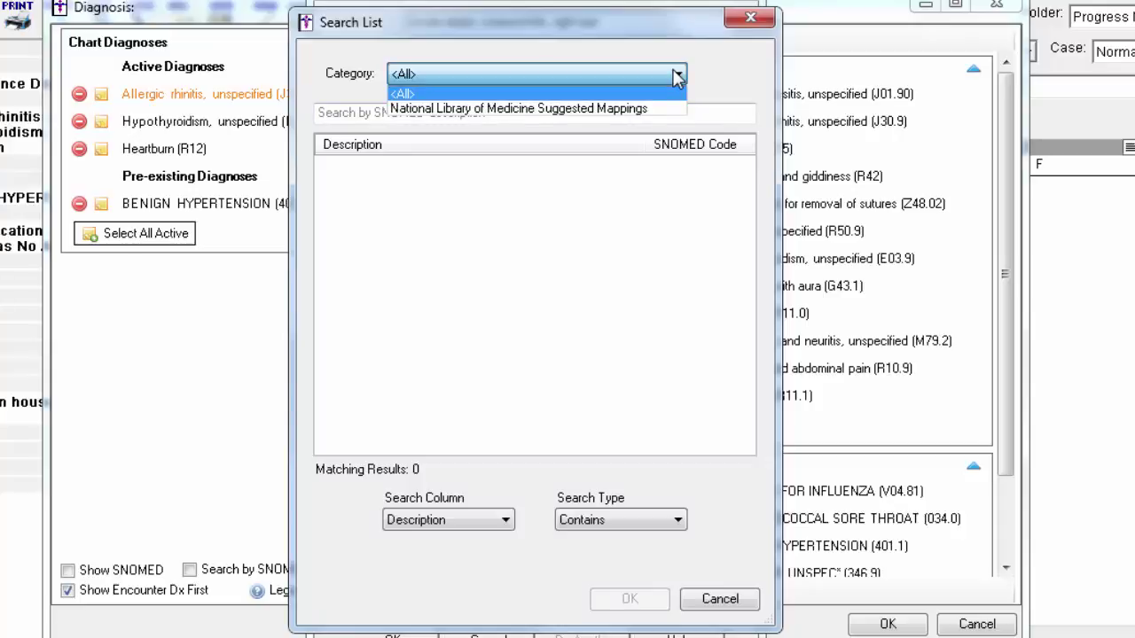
left_click(677, 77)
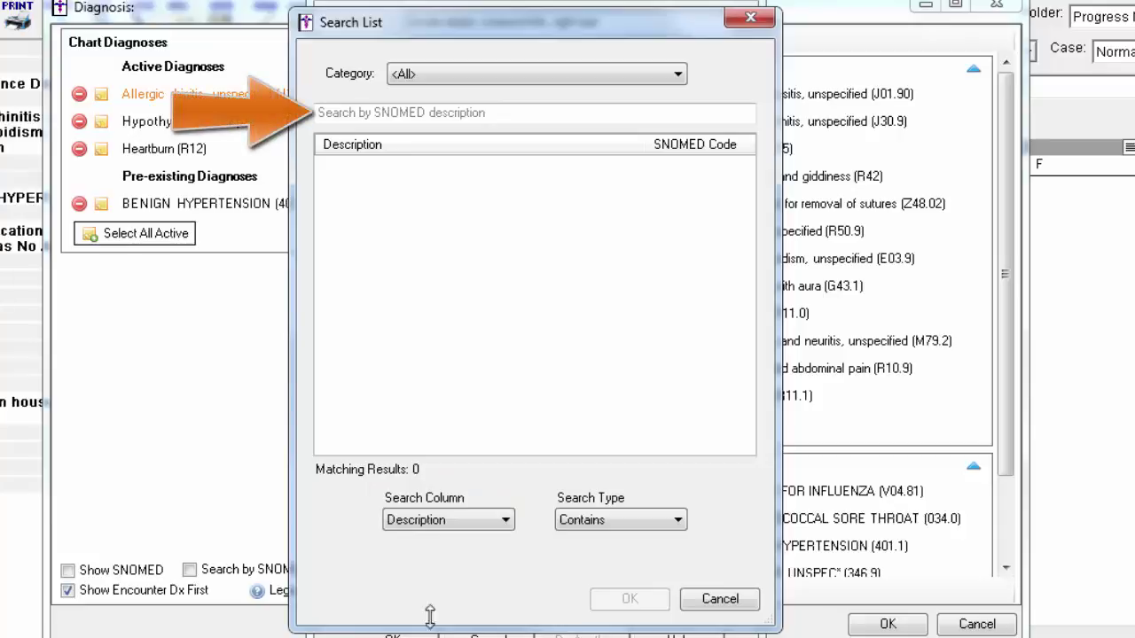
left_click(459, 116)
type("conjunctivitis")
key("Return")
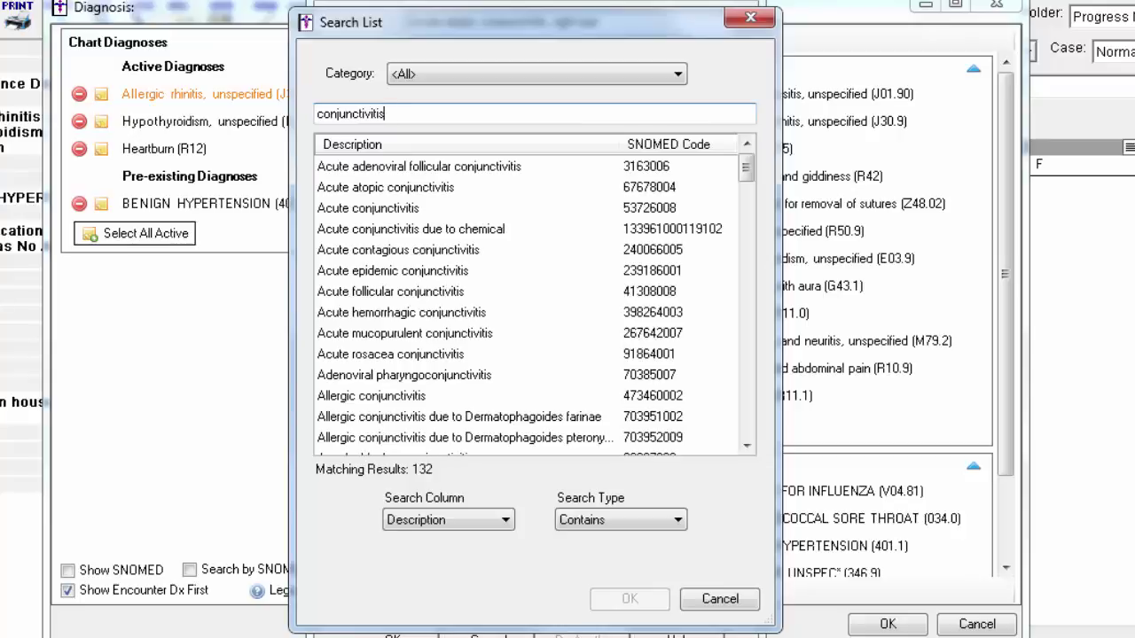
left_click(483, 191)
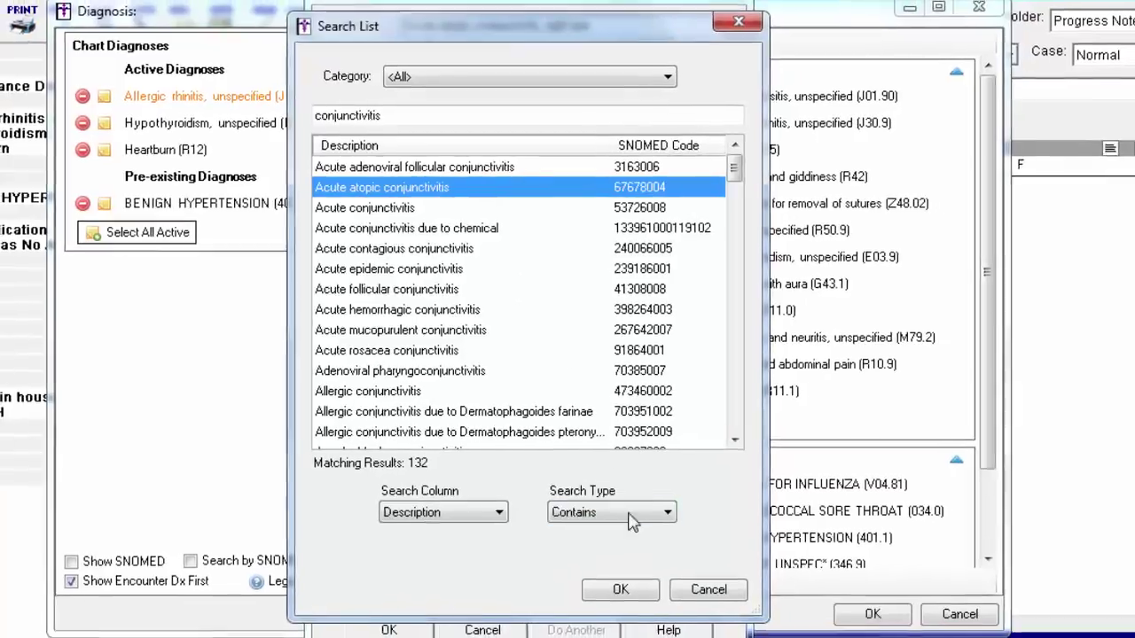
left_click(629, 599)
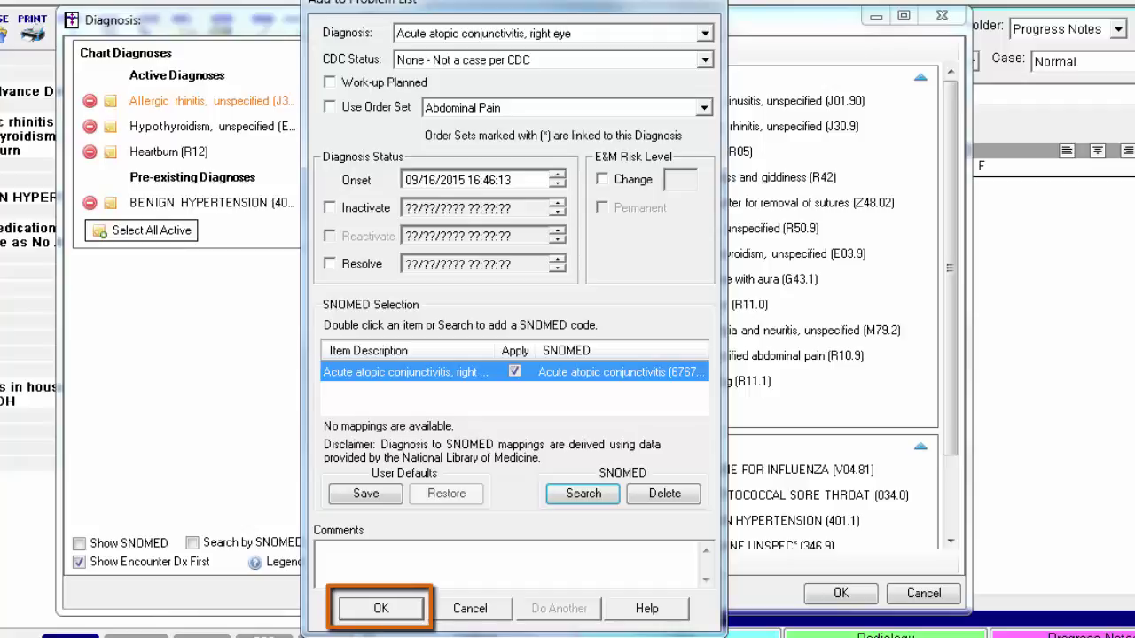
left_click(383, 610)
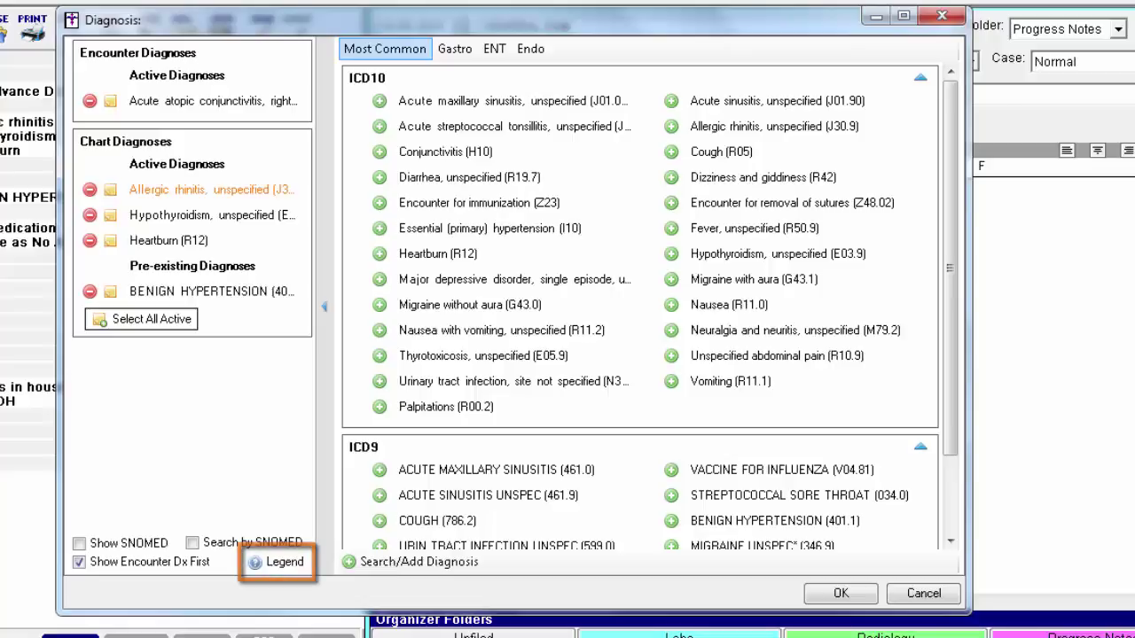
- Search the ICD10 diagnoses for abdominal pain and select Right upper quadrant pain (R10.11) under Pain localized to upper abdomen (R10.1)
left_click(299, 565)
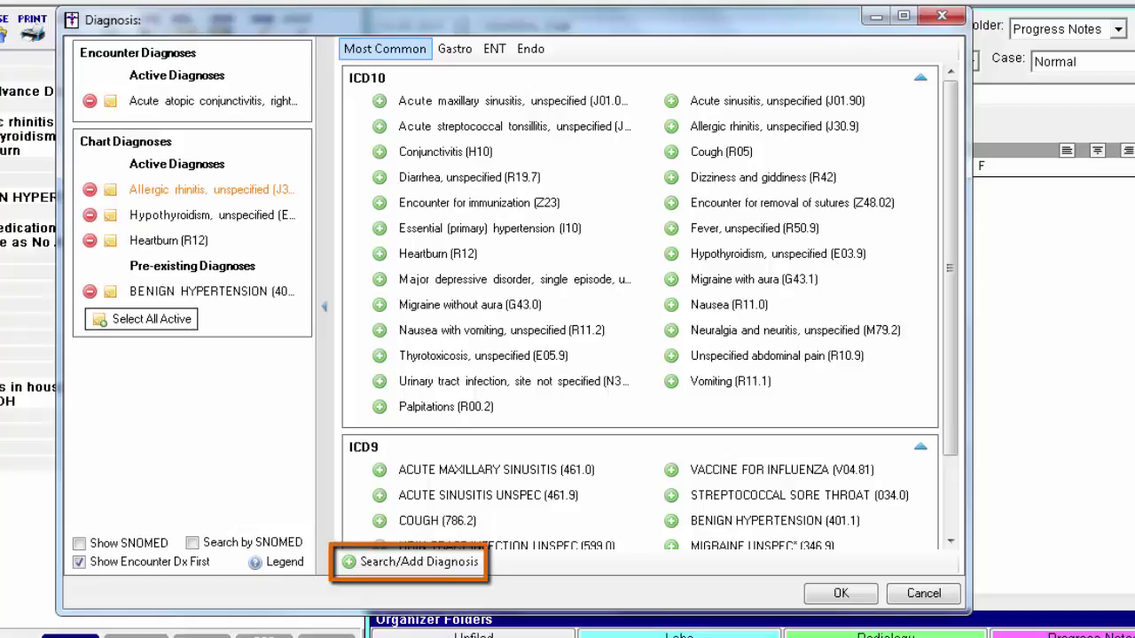
left_click(443, 564)
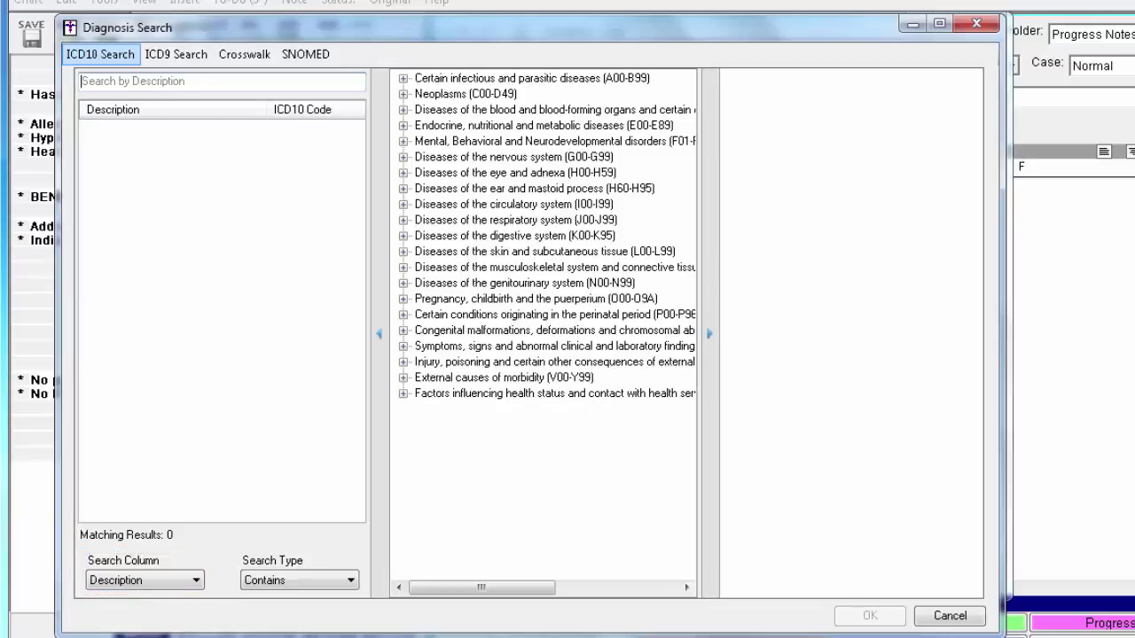
type("abdominal pain")
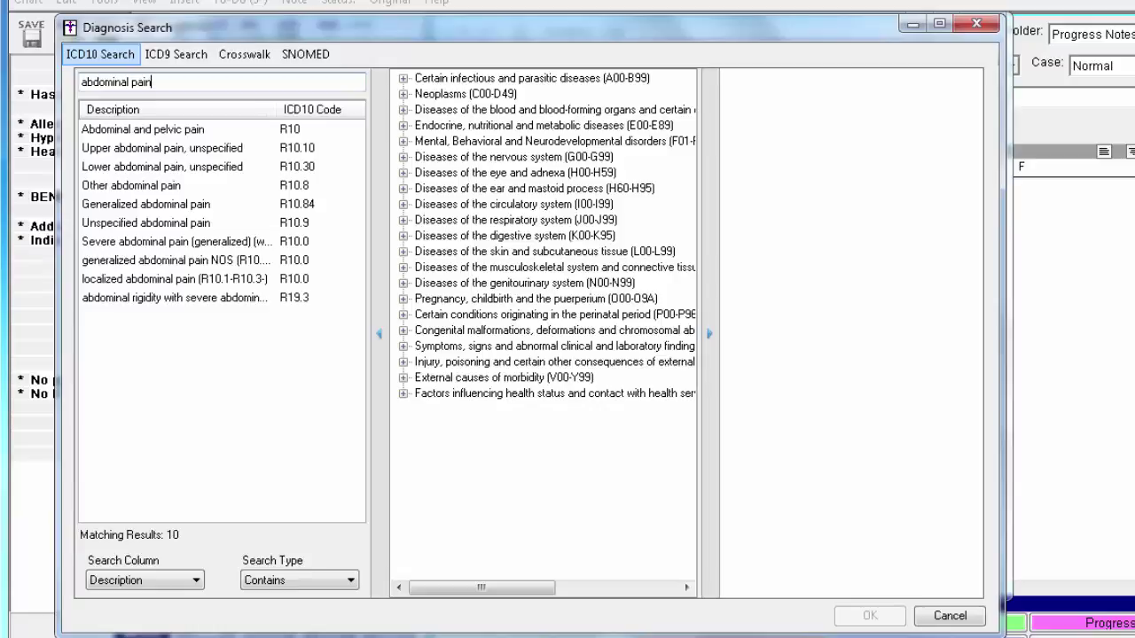
left_click(276, 133)
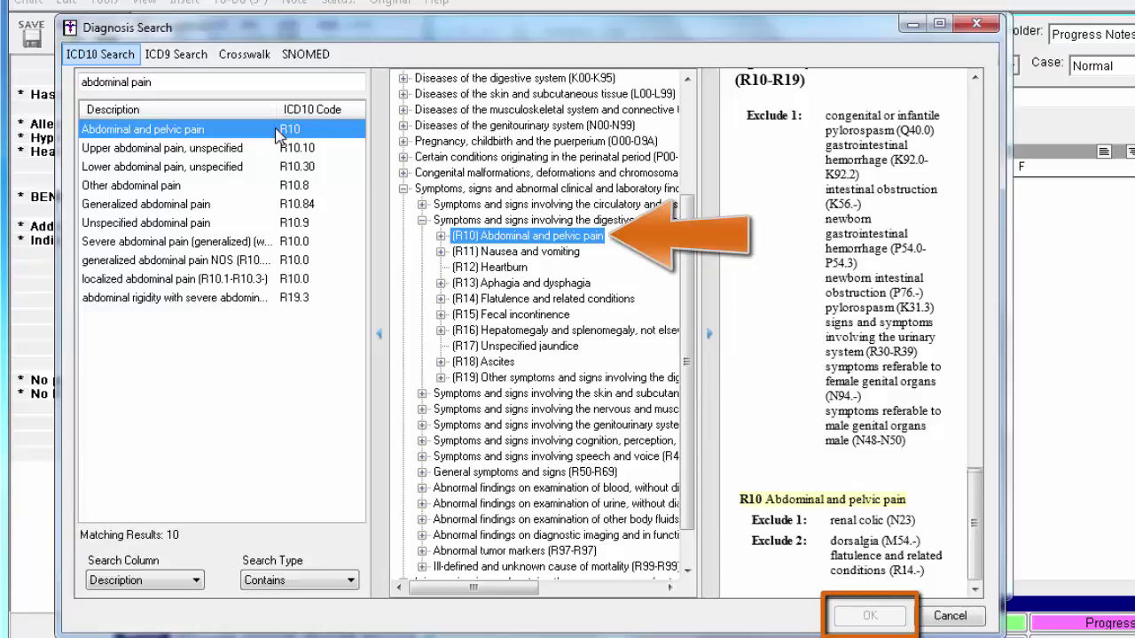
left_click(441, 237)
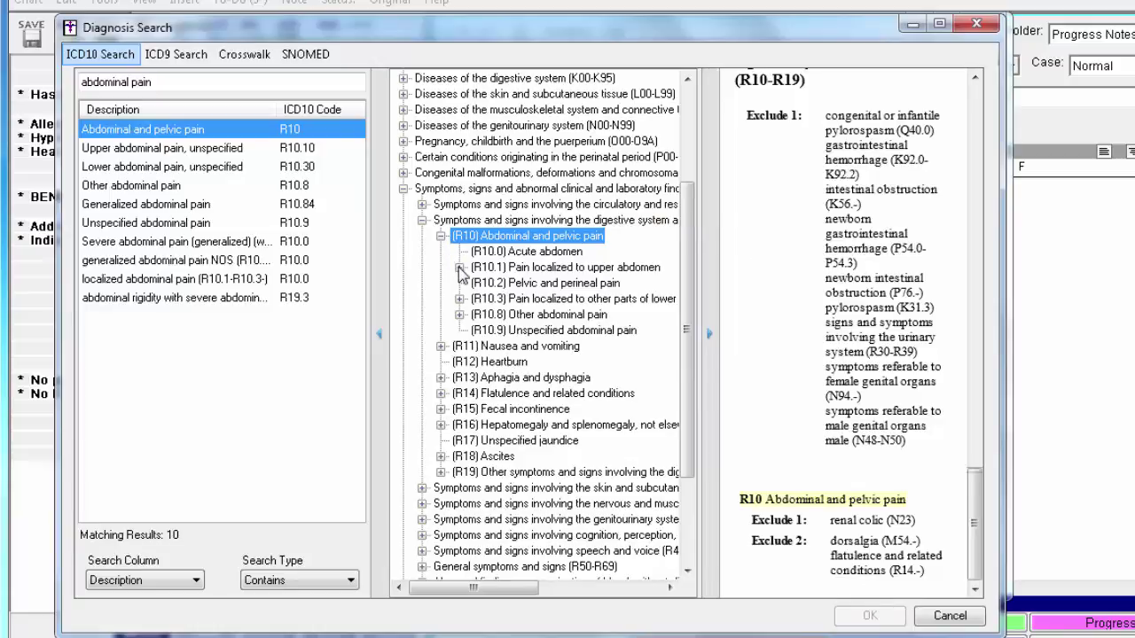
left_click(460, 268)
left_click(514, 300)
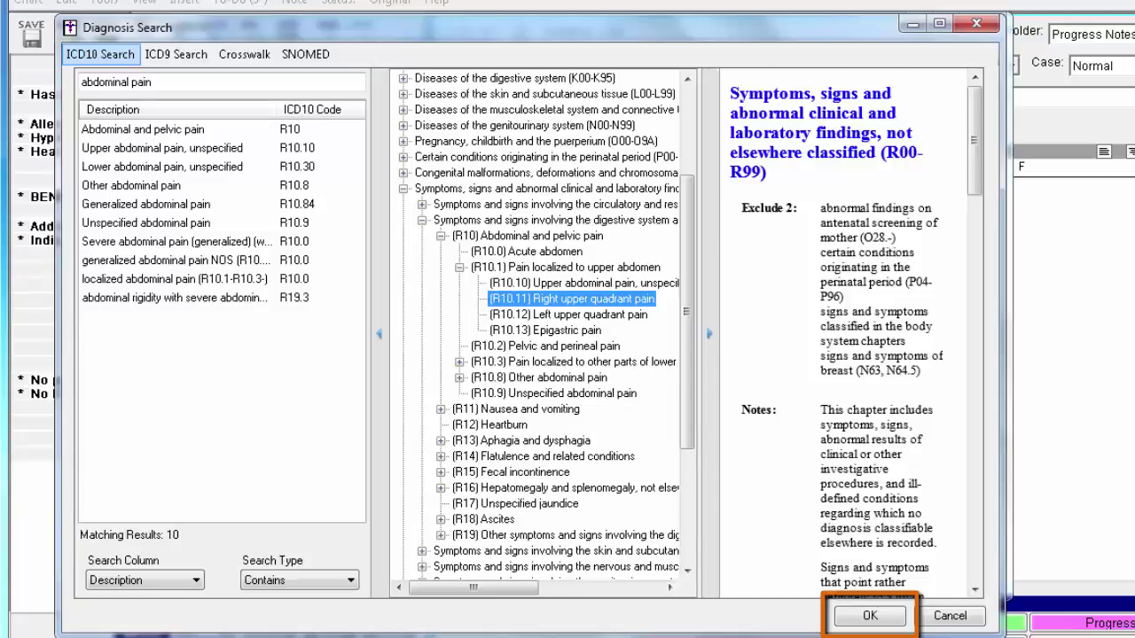
- Add the selected right upper quadrant pain diagnosis to the problem list and insert the encounter diagnoses into the note
key("Return")
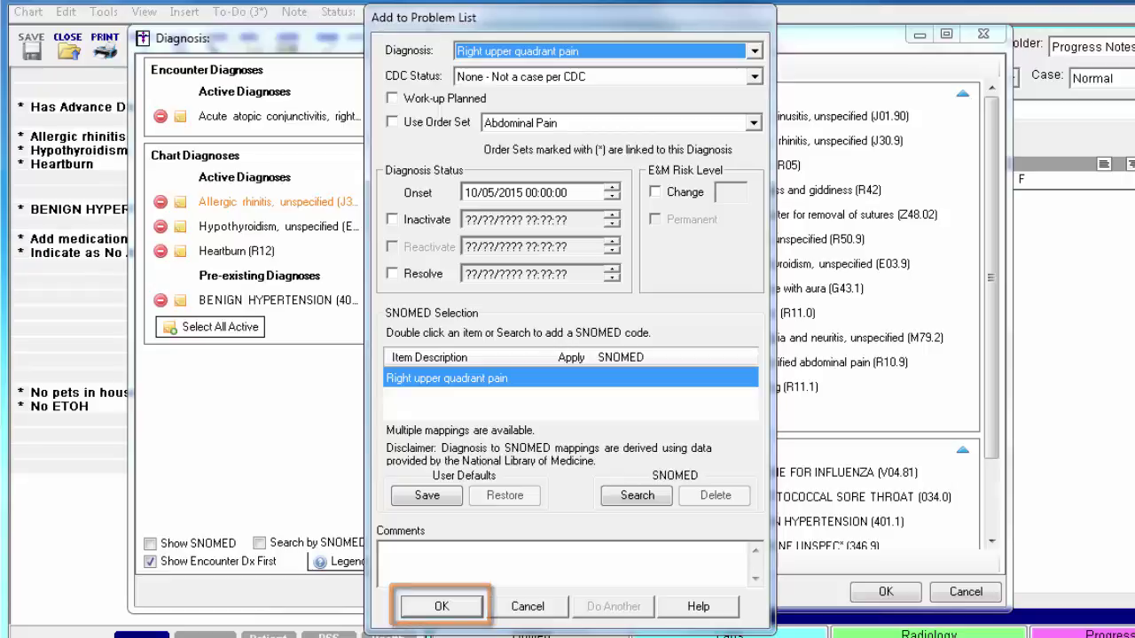
left_click(461, 612)
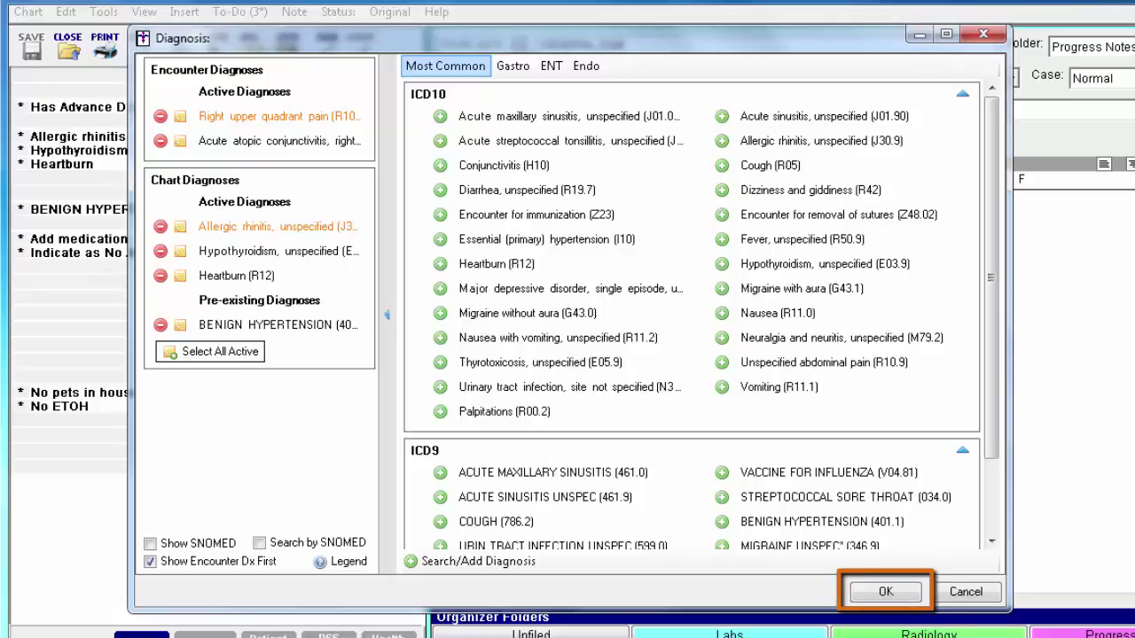
left_click(897, 598)
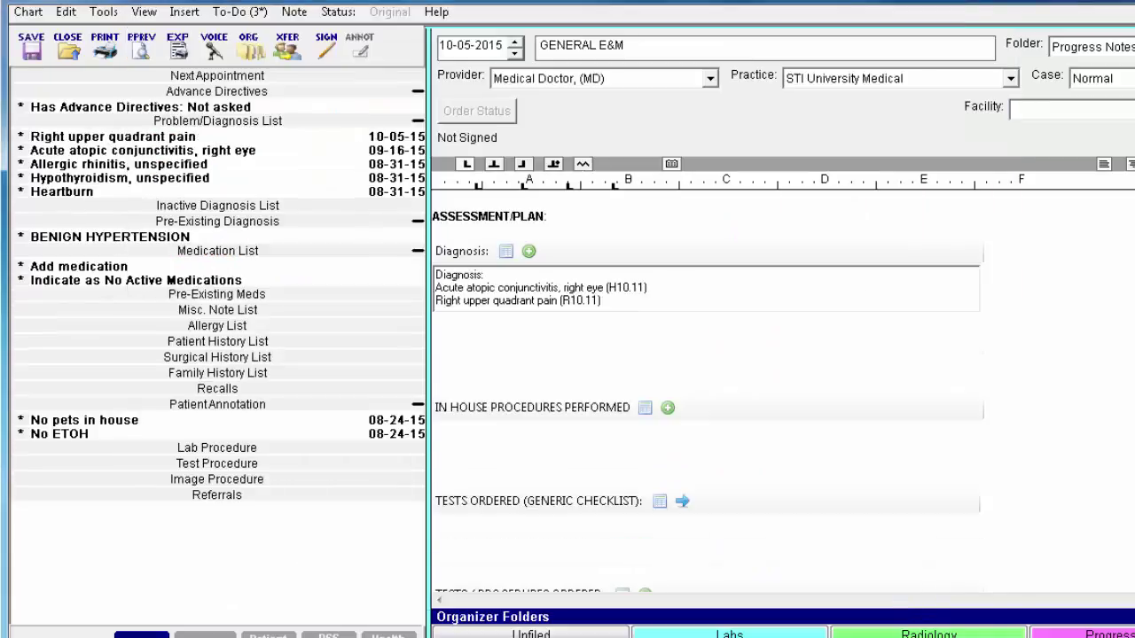